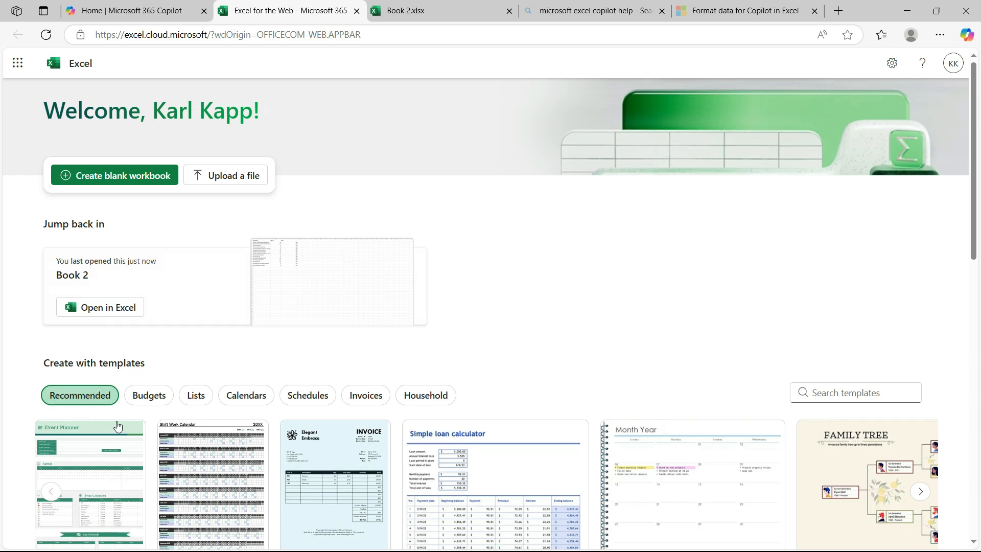
Step: Look through the Budgets, Lists, Calendars, Schedules and Invoices template categories, and create a blank workbook
scroll(119, 340, down, 1)
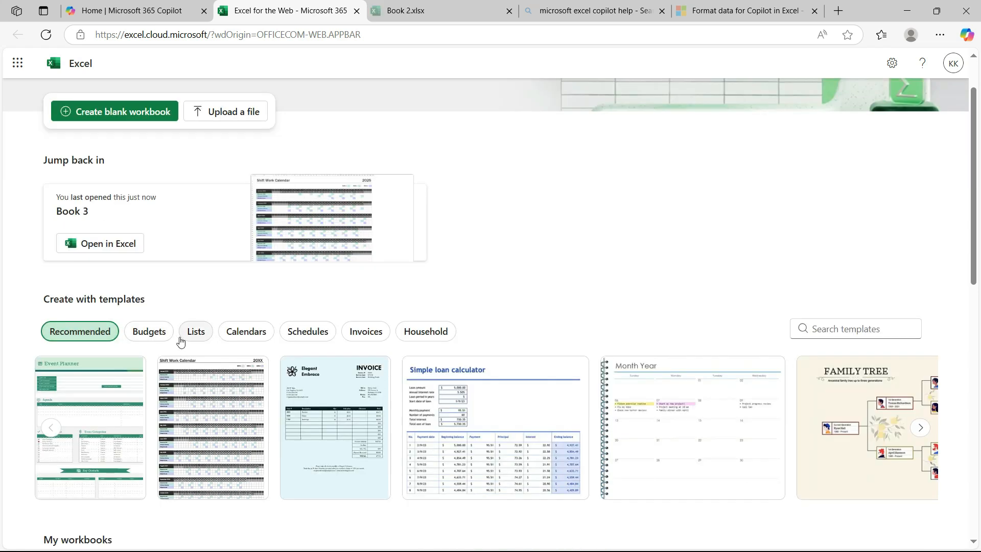
click(148, 331)
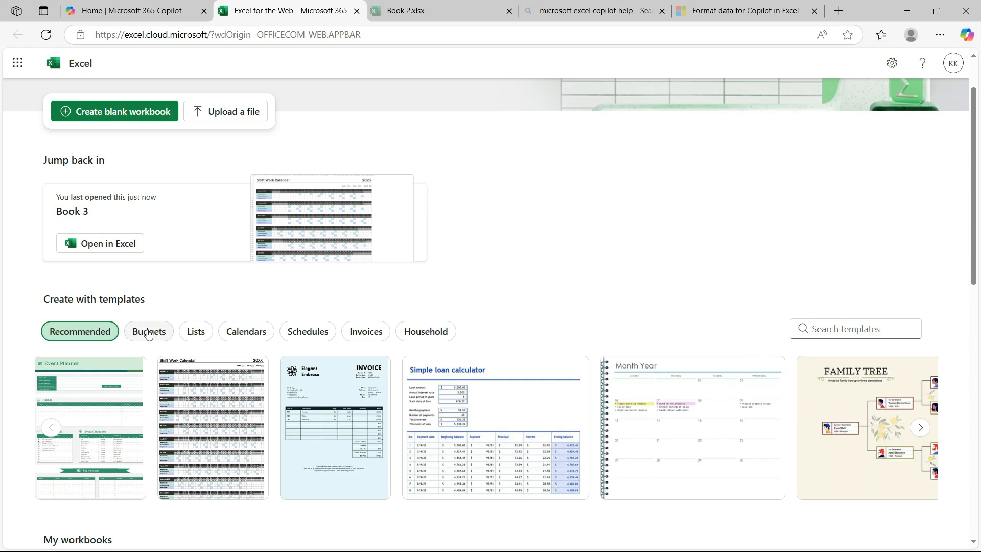
click(196, 331)
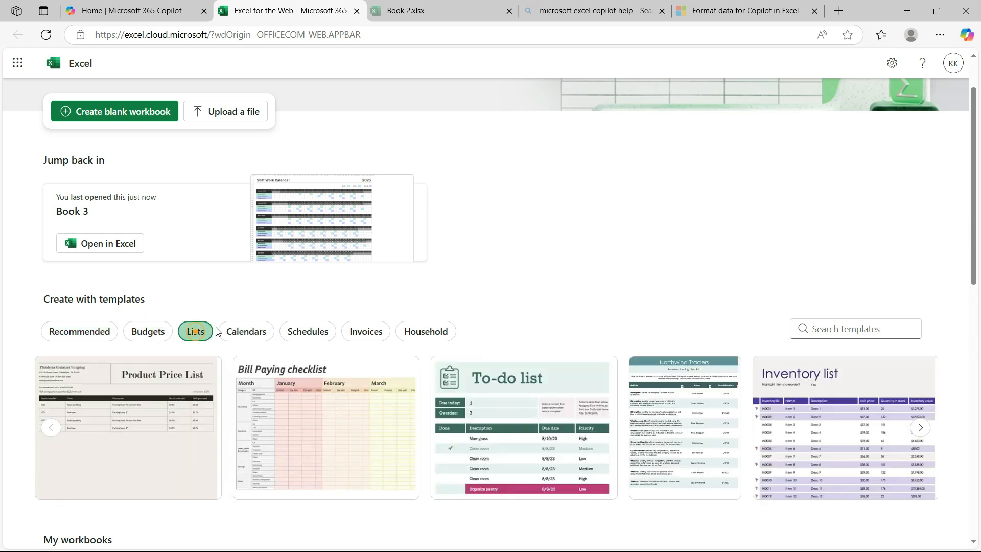
click(239, 327)
click(293, 332)
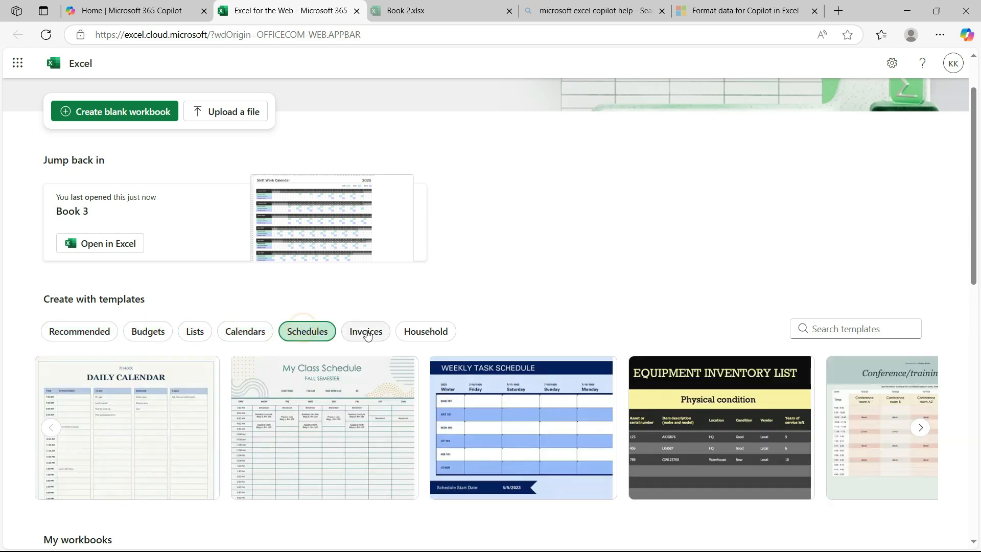
click(366, 332)
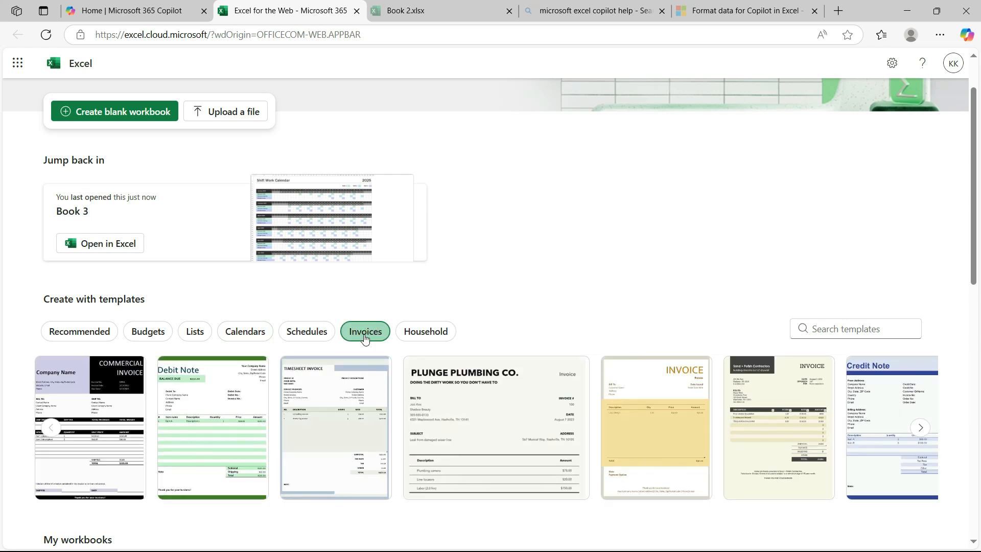
click(122, 113)
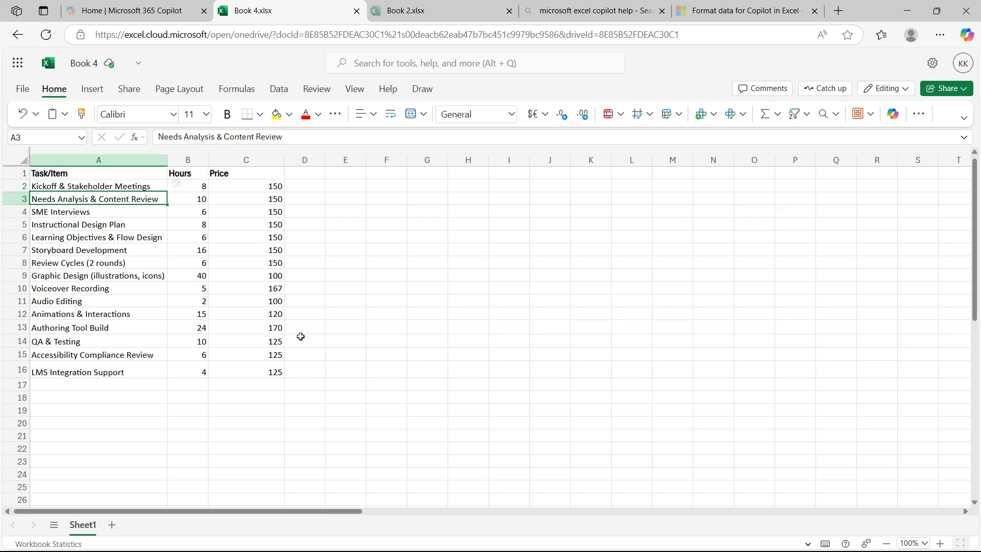
Step: Read the supported range requirements in the "Format data for Copilot in Excel" article and return to the Book 4 workbook
click(715, 15)
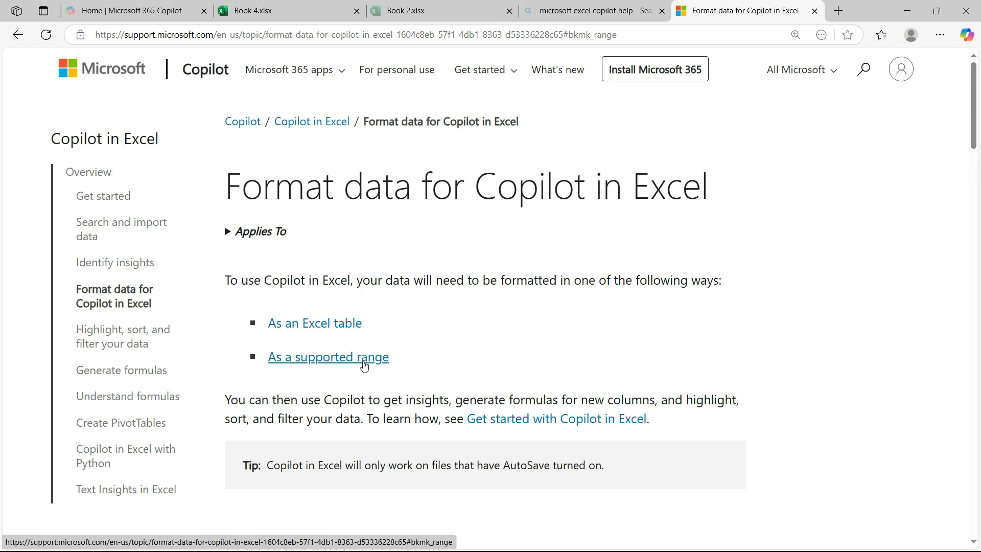
click(363, 365)
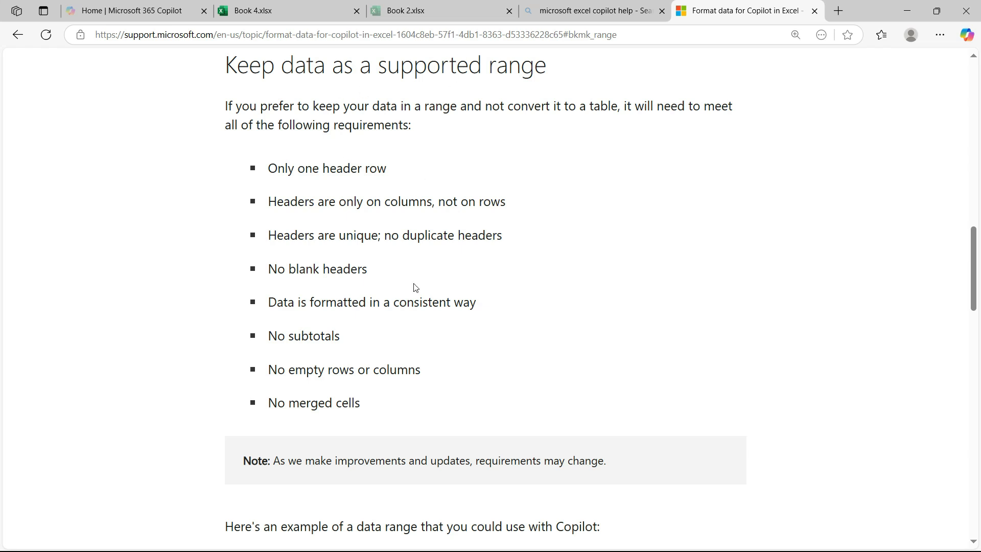
click(289, 10)
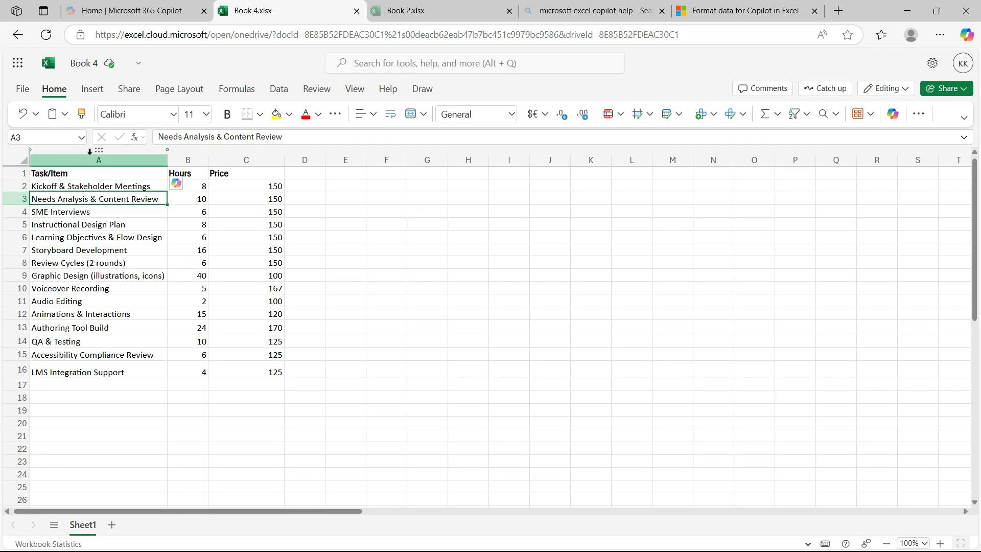
Step: Format the range A1:C16 as a table with headers, using the first Light table style
drag(77, 172, 234, 373)
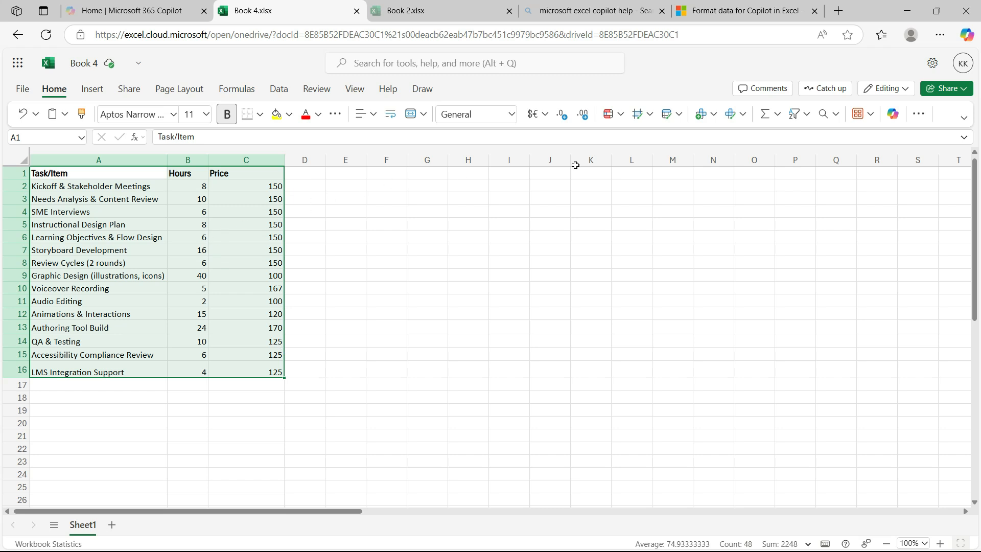
click(677, 114)
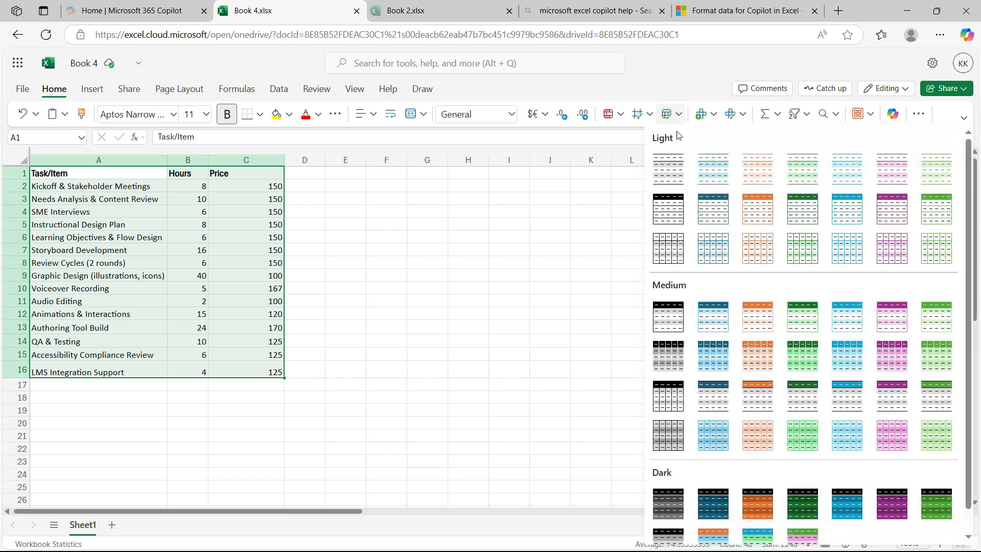
click(675, 165)
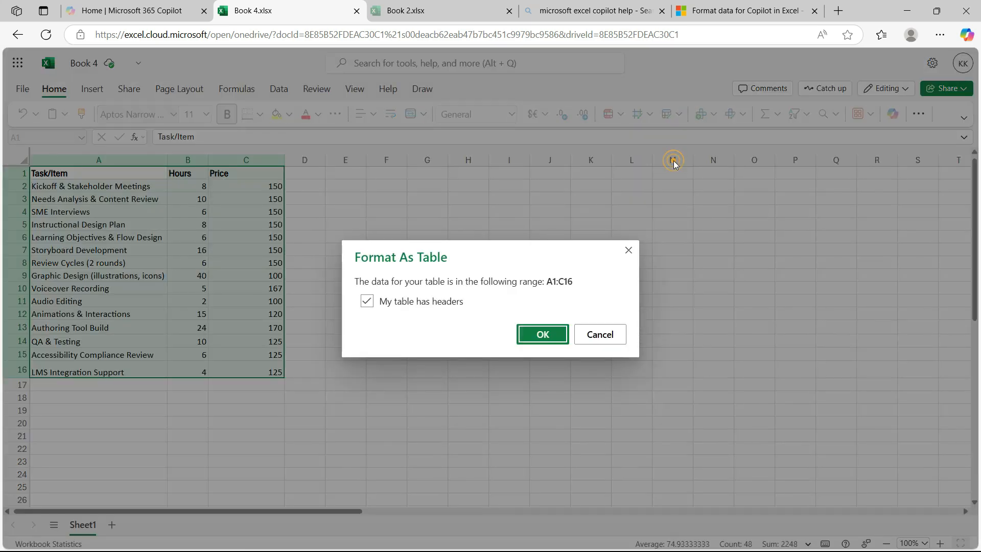
click(543, 335)
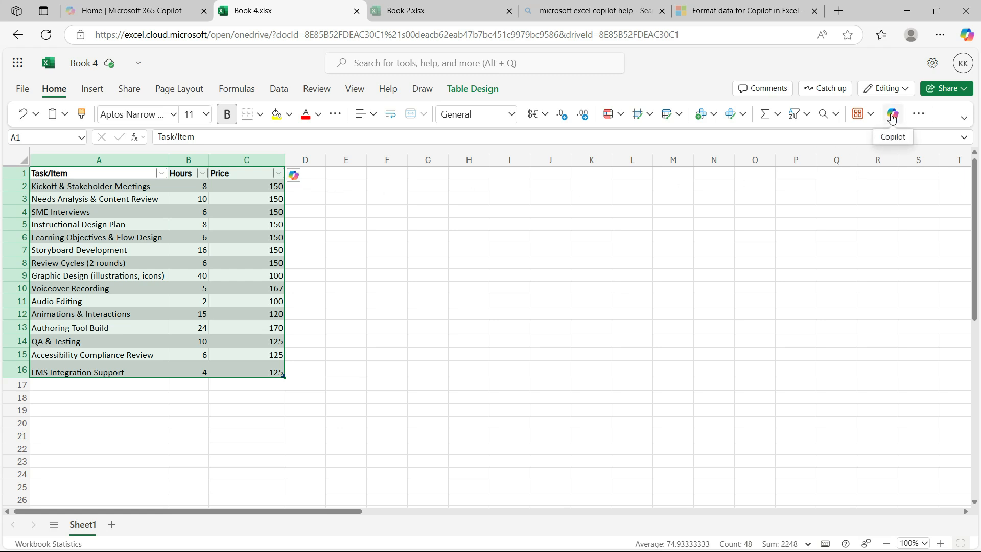
Step: Have Copilot suggest a formula column for the table and insert the proposed Total cost column, Hours times Price, in column D
click(296, 178)
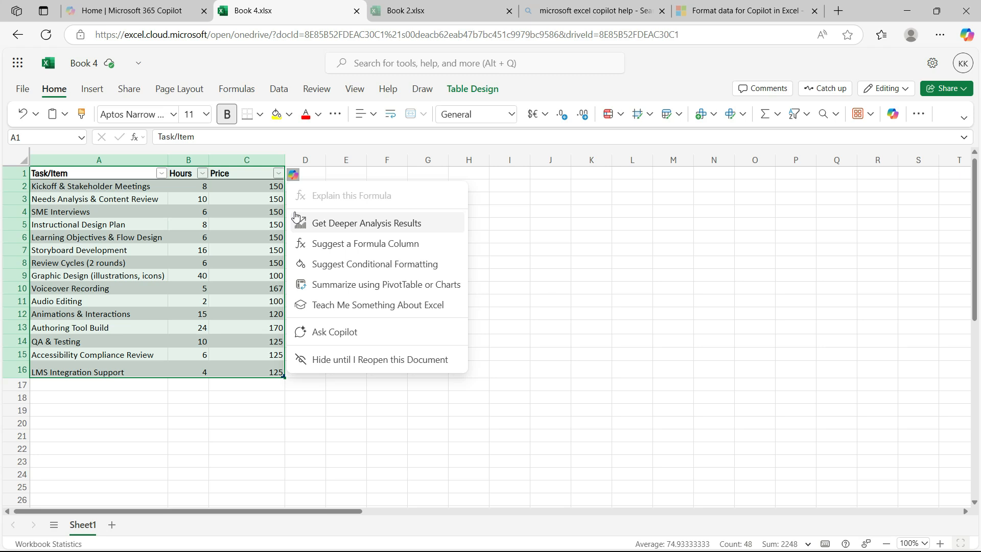
click(342, 333)
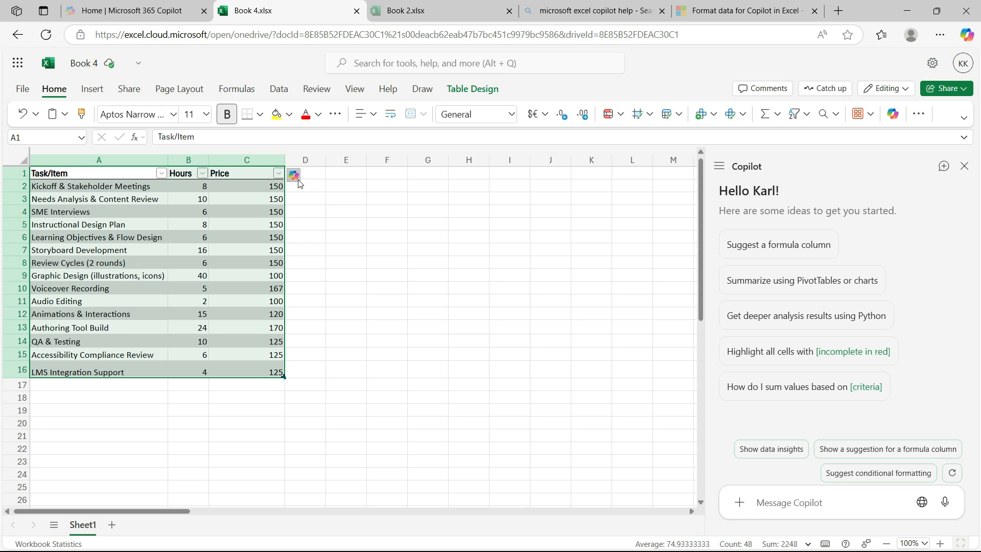
click(765, 245)
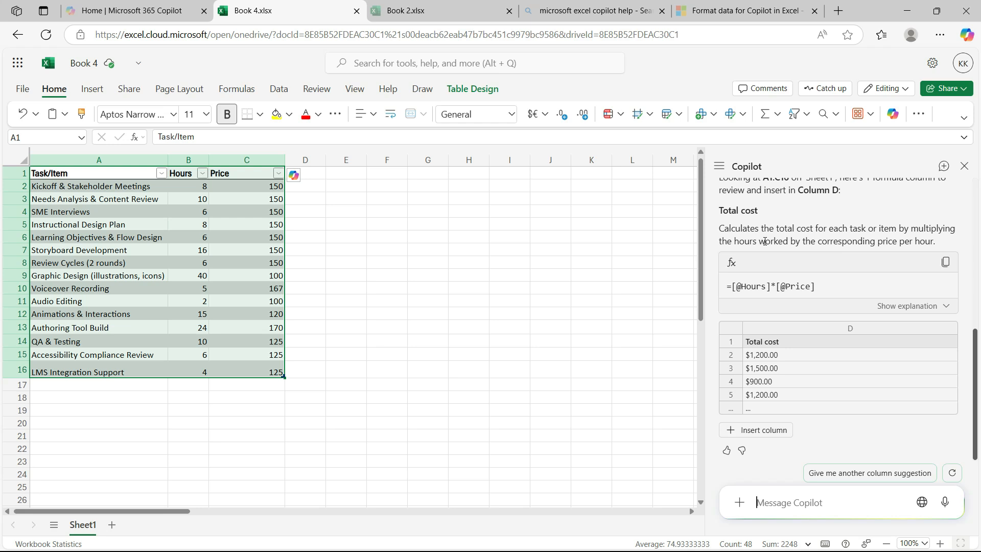
scroll(756, 244, up, 1)
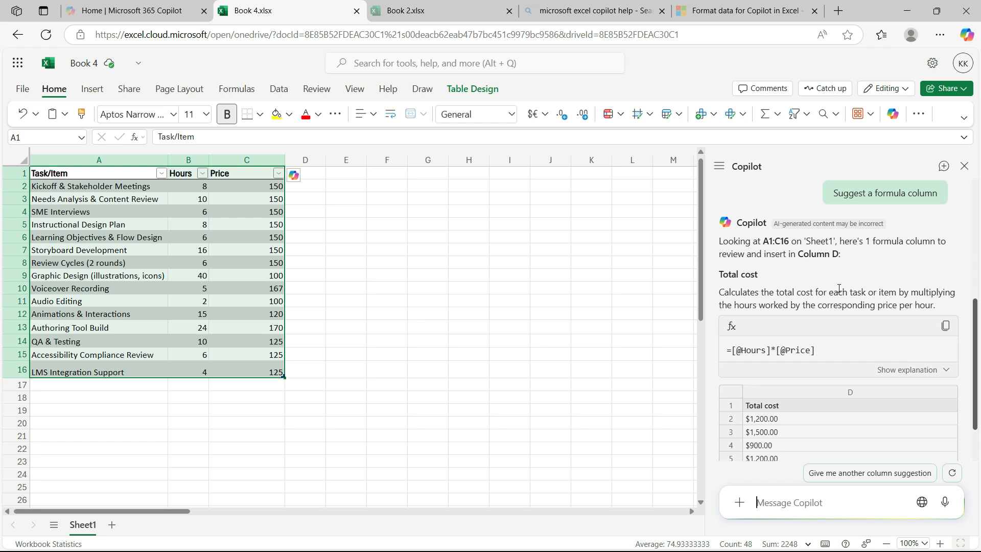
scroll(838, 289, down, 1)
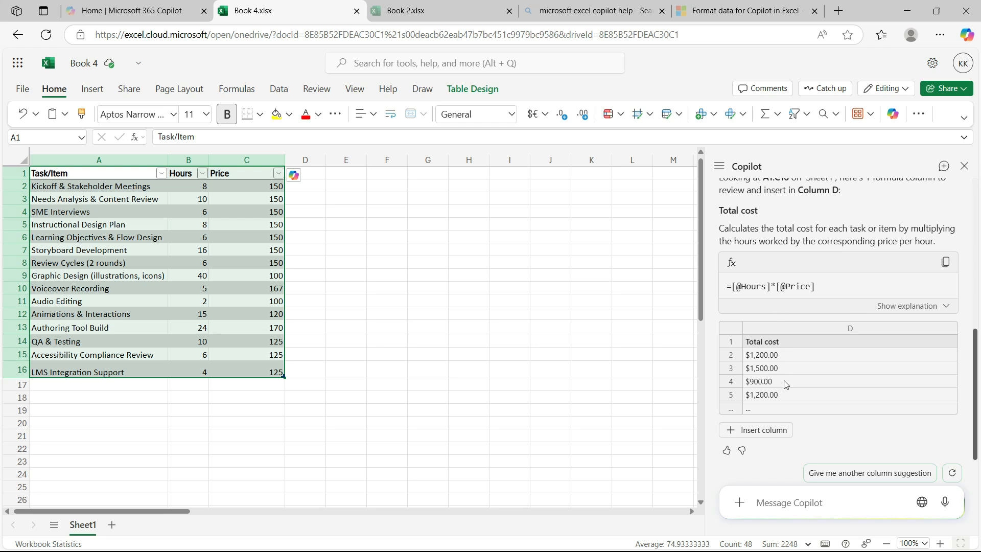
mouse_move(765, 431)
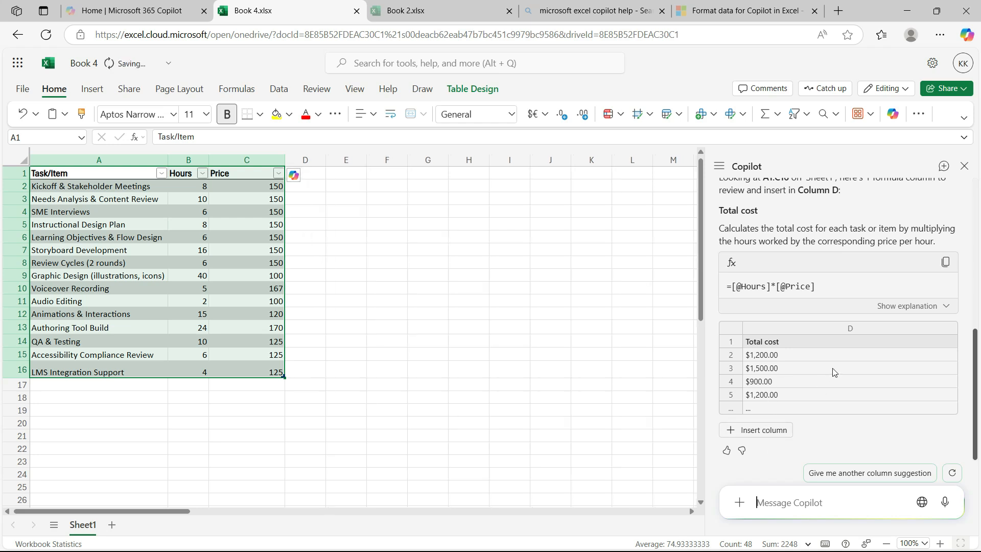
click(772, 430)
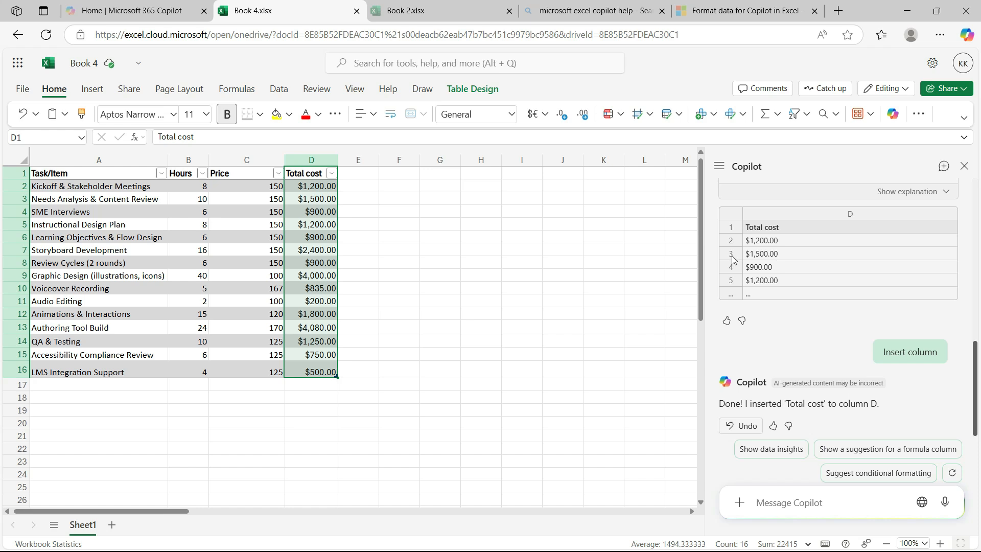
Step: Send Copilot the request "Total column D" and insert its suggested Total row in row 17
click(781, 498)
text(Total column D)
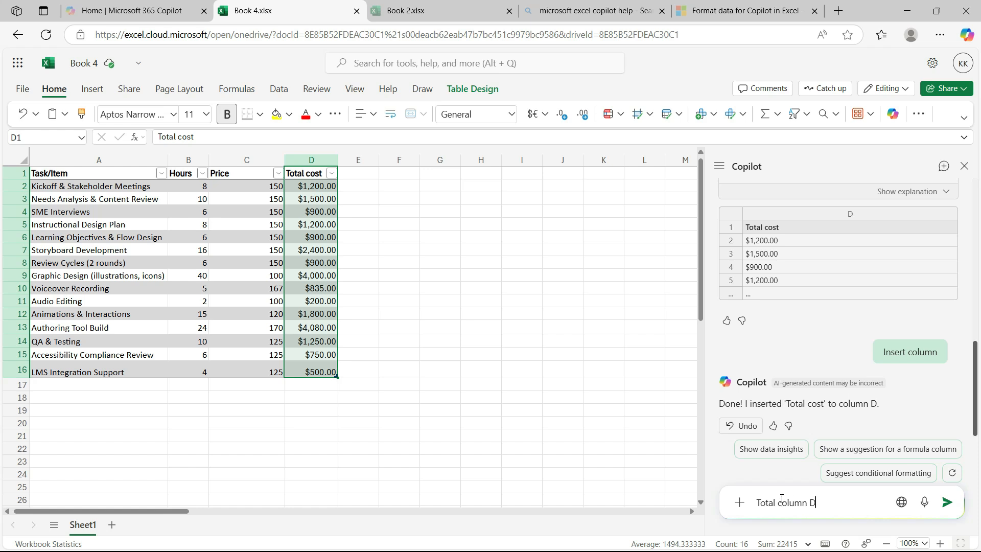
click(946, 503)
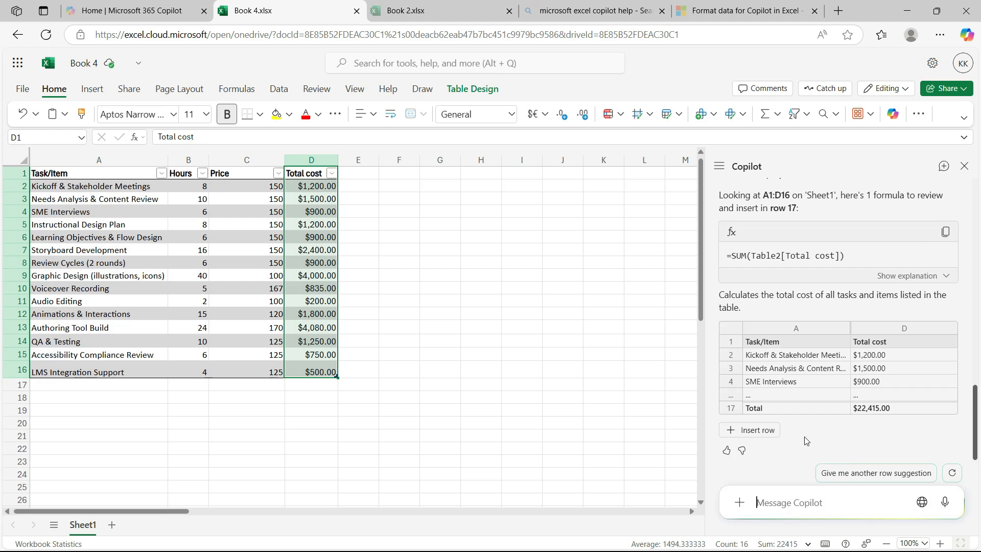
mouse_move(748, 429)
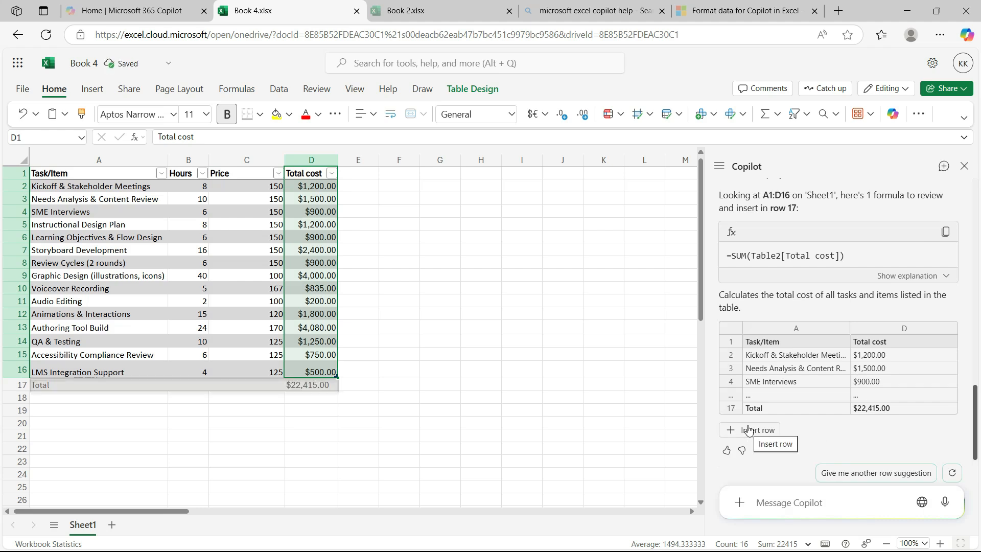
click(767, 429)
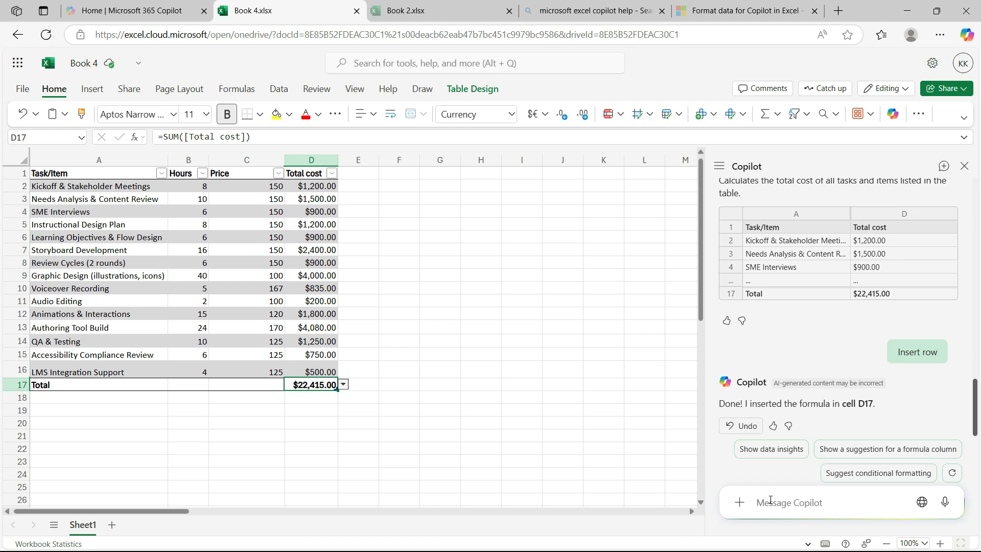
Step: Send Copilot the request "Total hours and price columns" and insert the suggested sum formulas in row 17
text(Total hou)
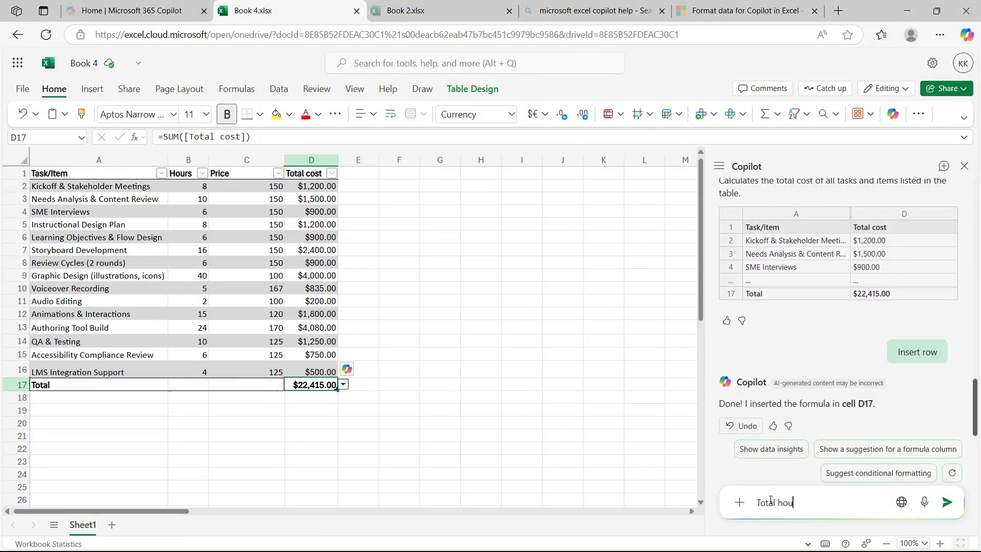
text(rs and price columns)
click(946, 503)
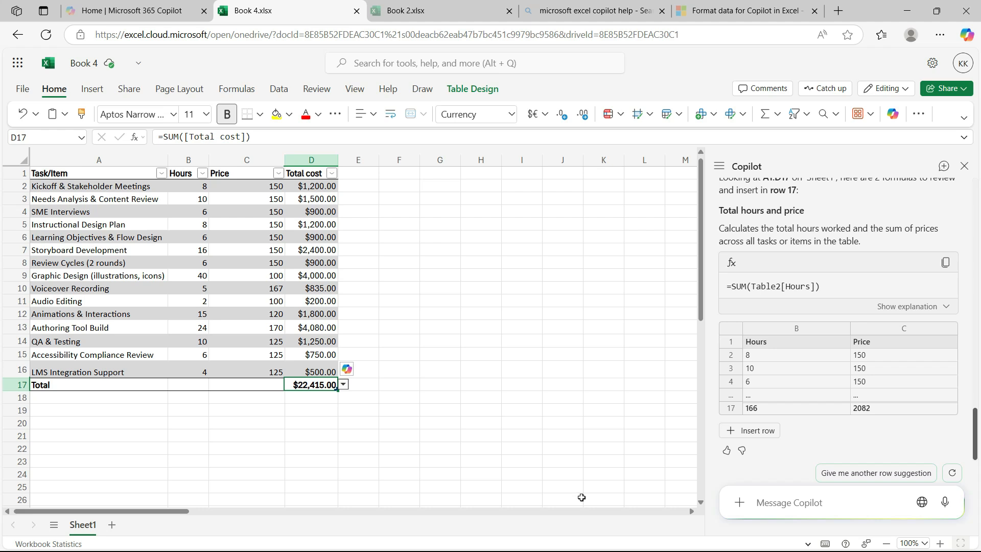
click(763, 431)
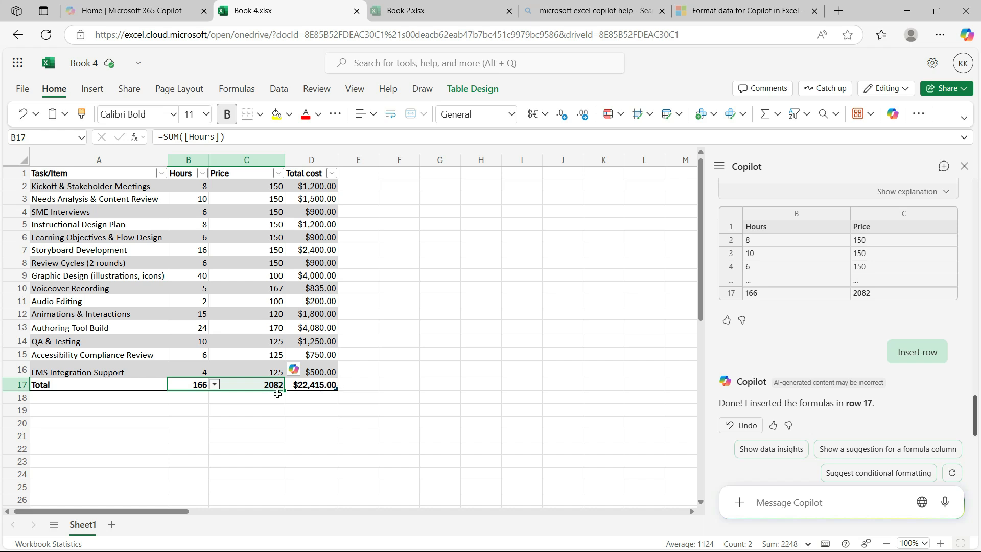
Step: Have Copilot explain the Price total formula in cell C17
click(294, 371)
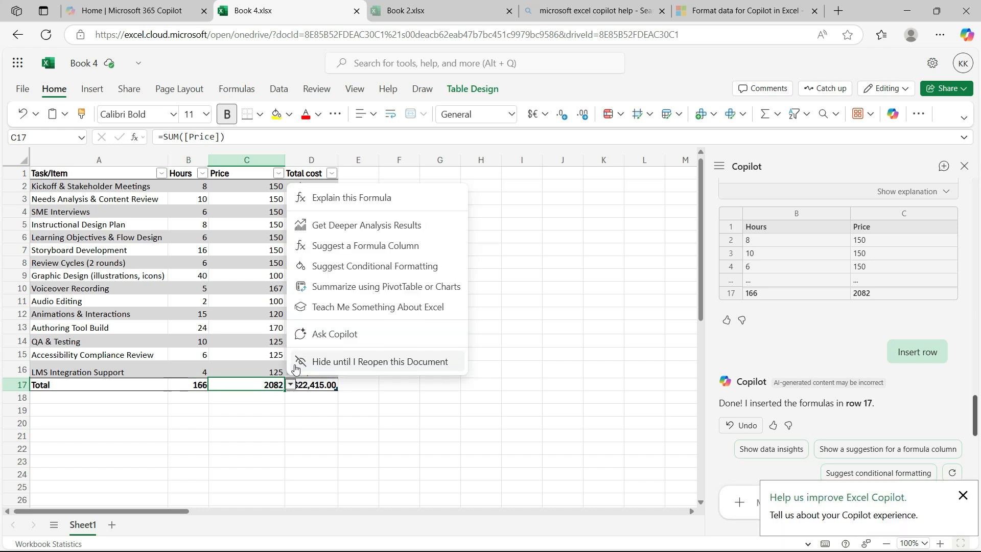
click(362, 199)
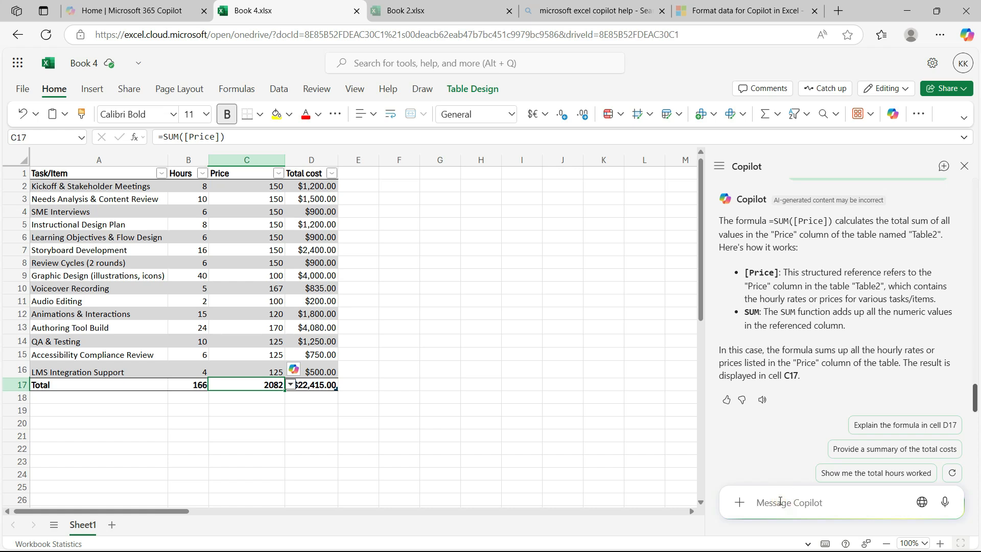
Step: Send Copilot the request "format cells in column c as dollars" and apply its proposed currency format and column autofit to the Price column
text(formate cells in column)
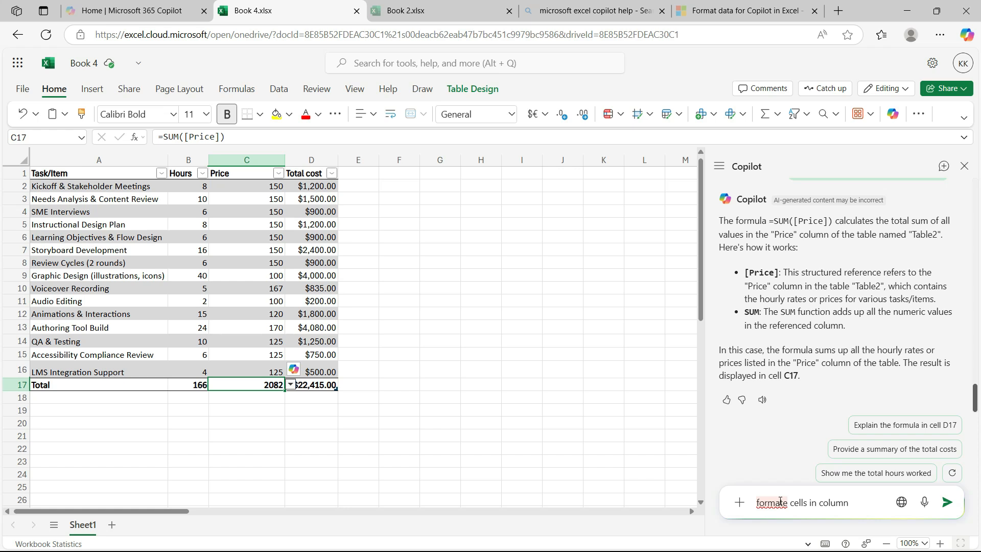
text( c as dollars)
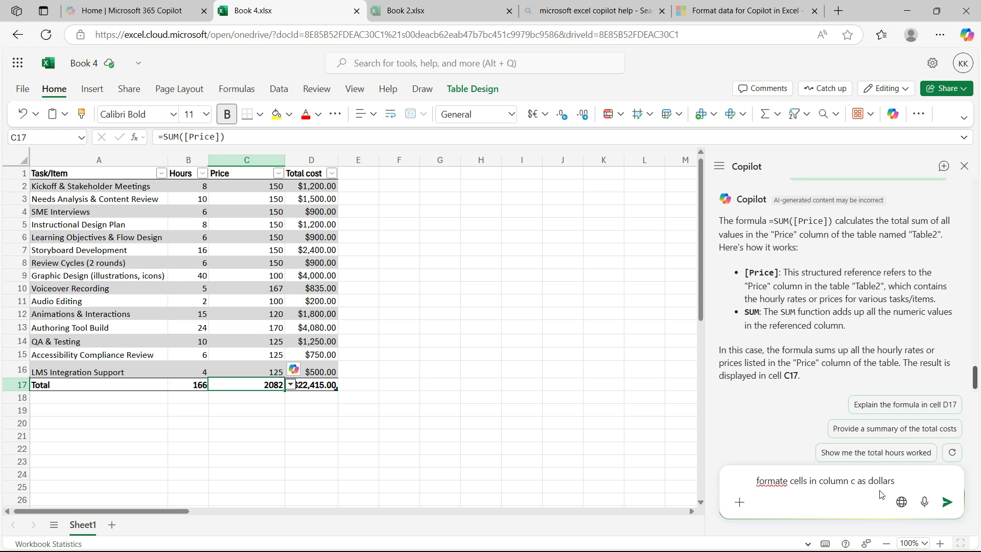
right_click(771, 482)
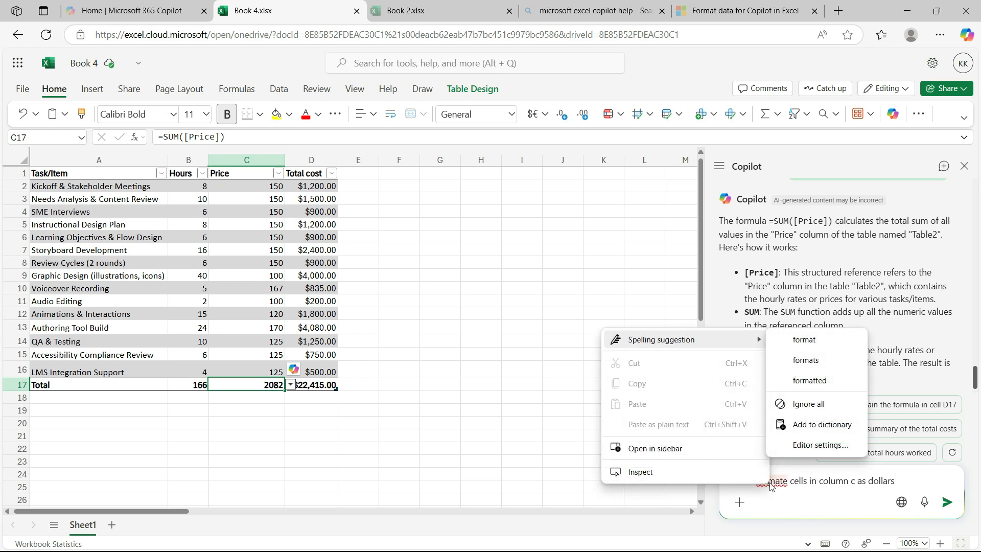
click(804, 339)
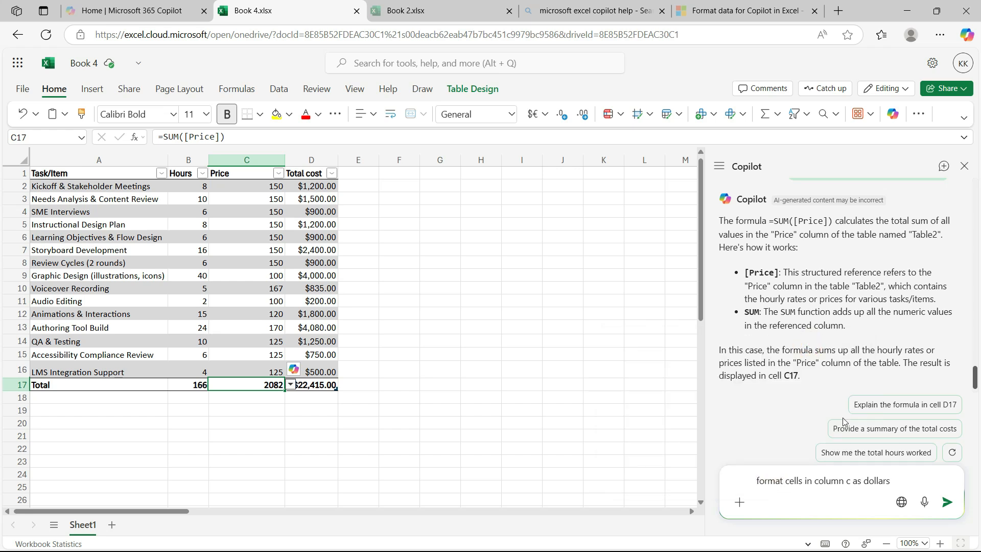
click(947, 502)
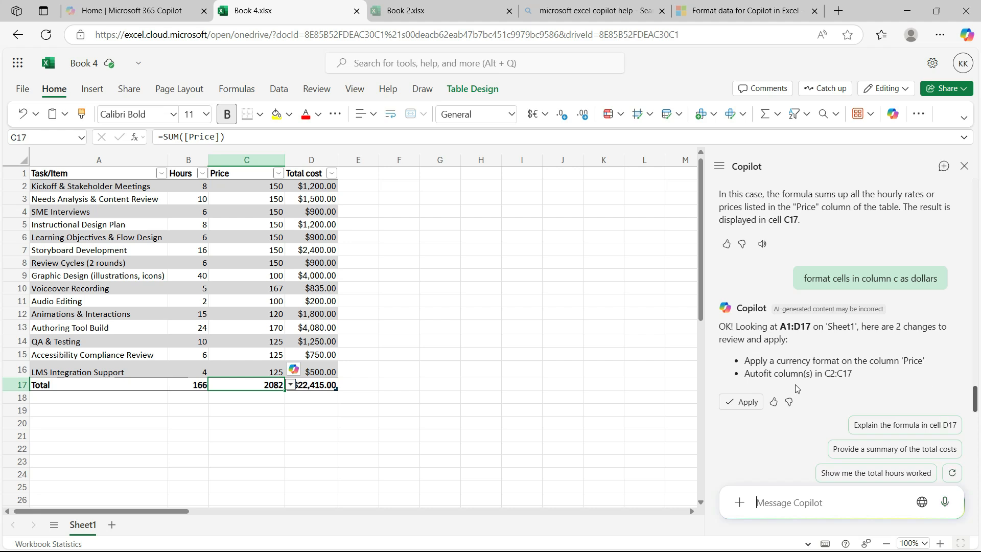
click(744, 402)
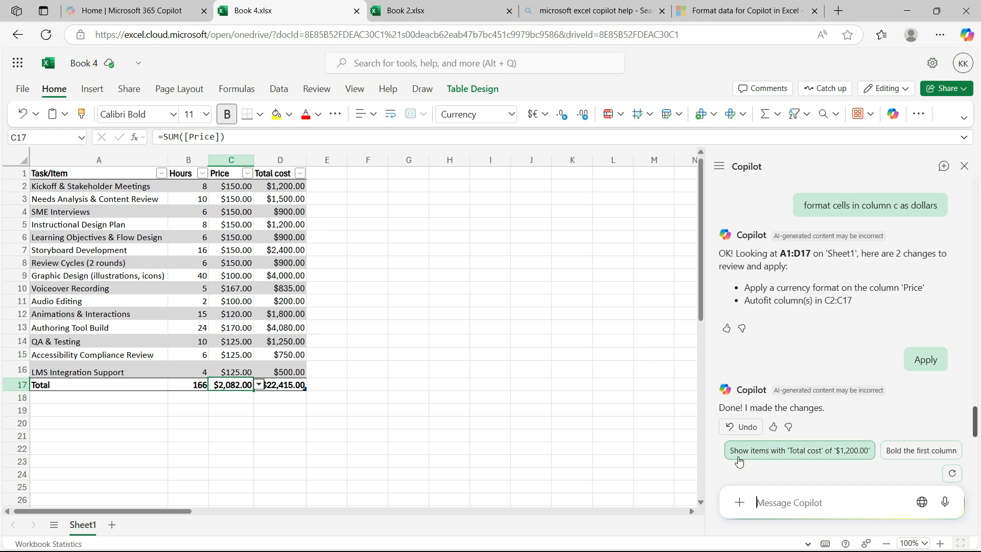
Step: Send Copilot the request "highlight the top three most expensive tasks in red" and apply its Top 3 Items rule to the Total cost column
click(761, 513)
text(highlight the top three most expensive tasks in red)
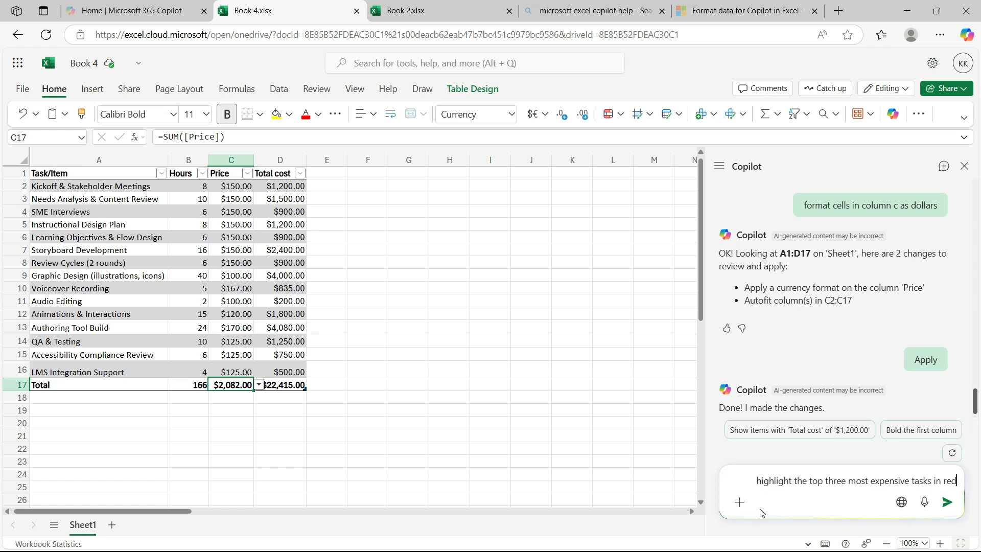
click(947, 503)
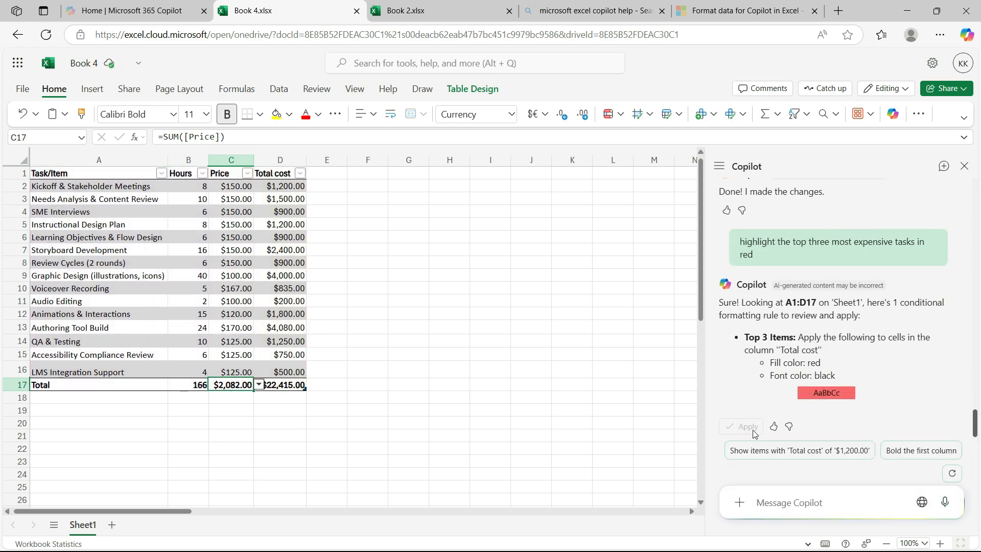
click(745, 426)
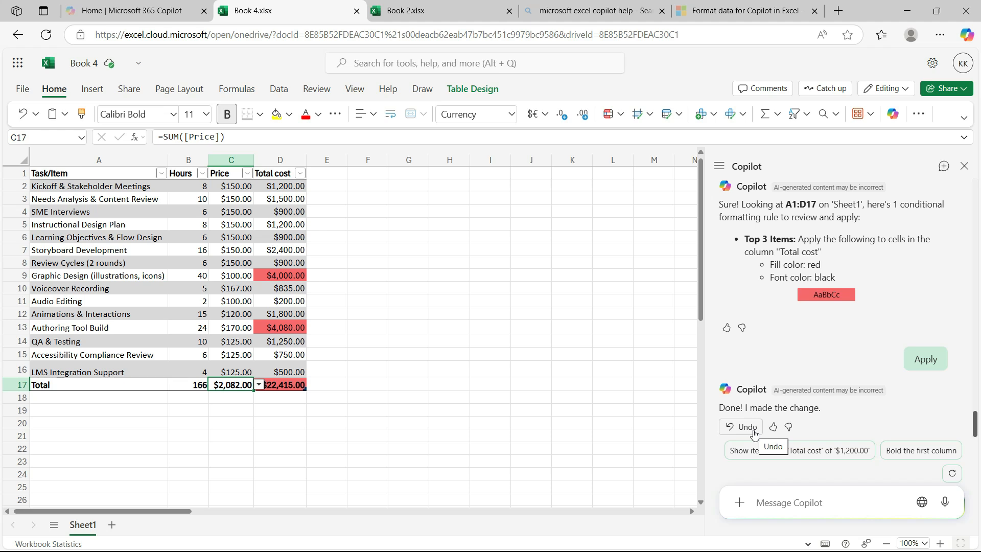
Step: Send Copilot the follow-up "don't include the total in top three" and apply its revised conditional formatting rule
click(756, 502)
text(don't include the t)
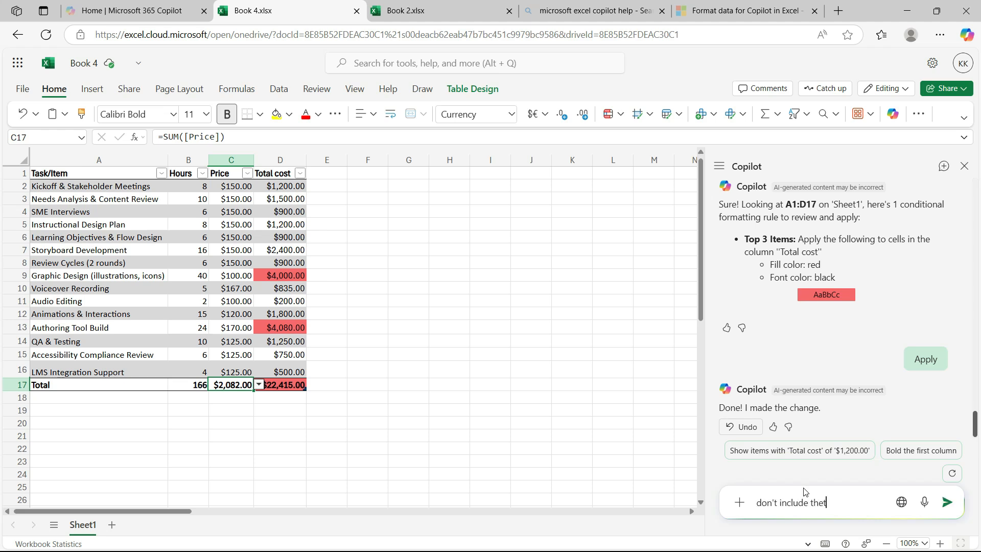
text(otal in top three)
key(Return)
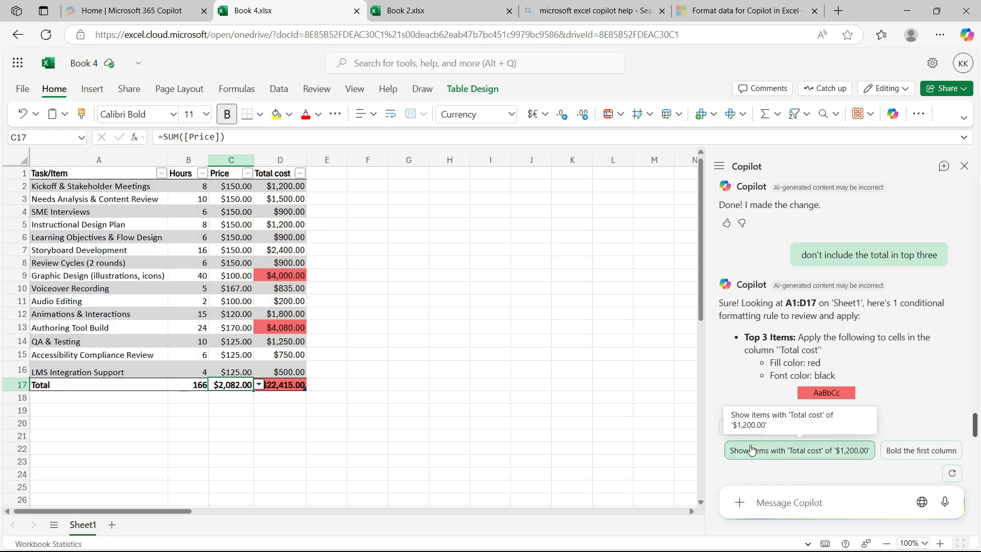
click(725, 429)
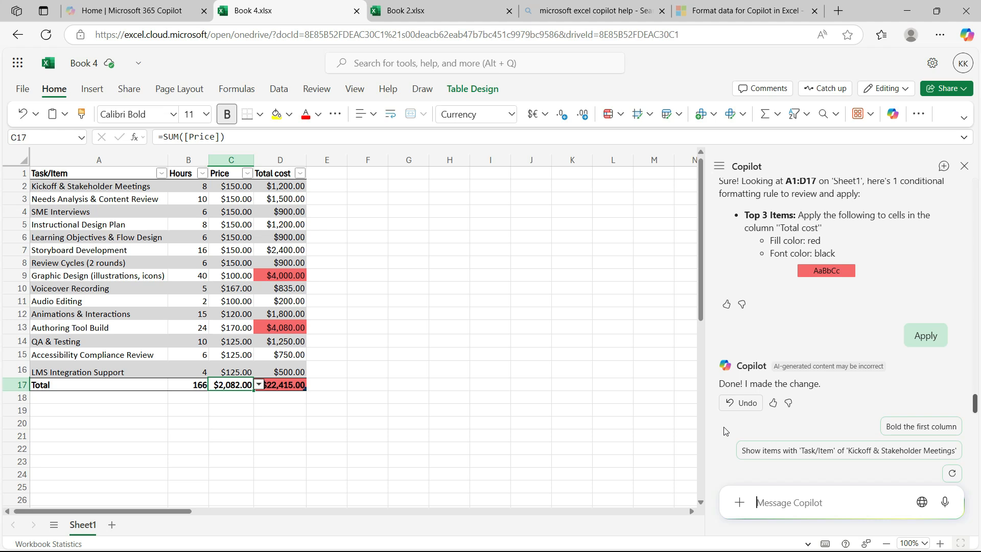
Step: Send Copilot the request "Looking at cells D2 to D16 highlight the three highest numbers in red" and apply its proposed rule
click(751, 494)
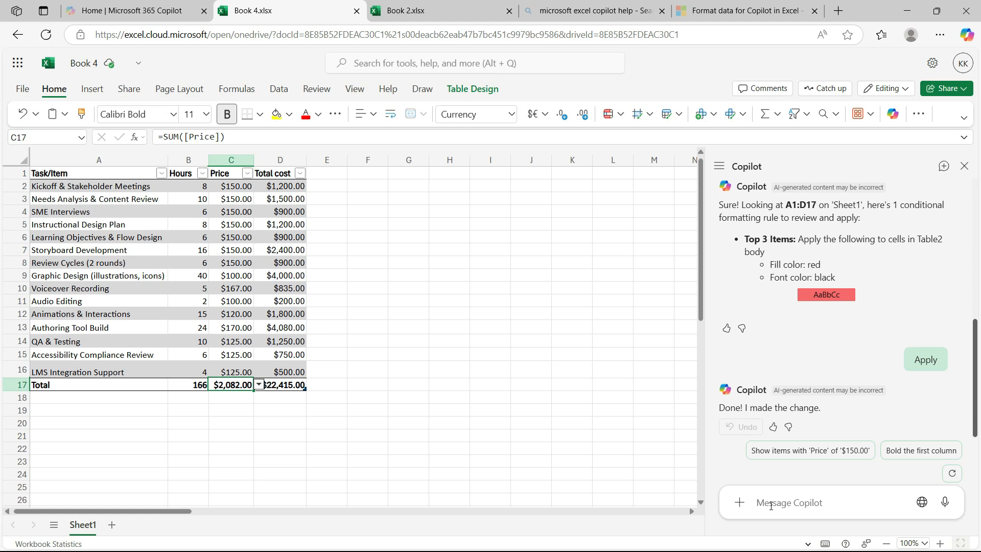
right_click(771, 505)
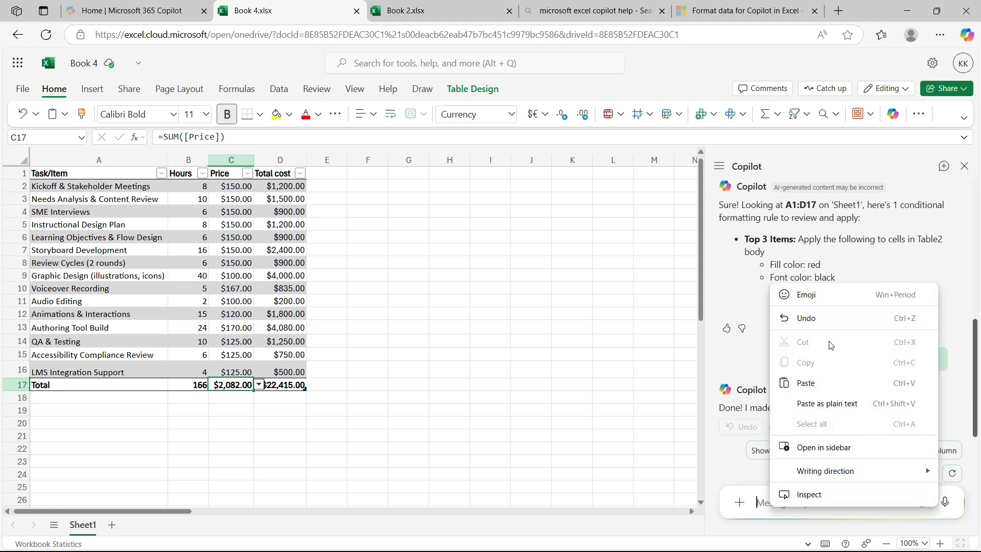
click(824, 383)
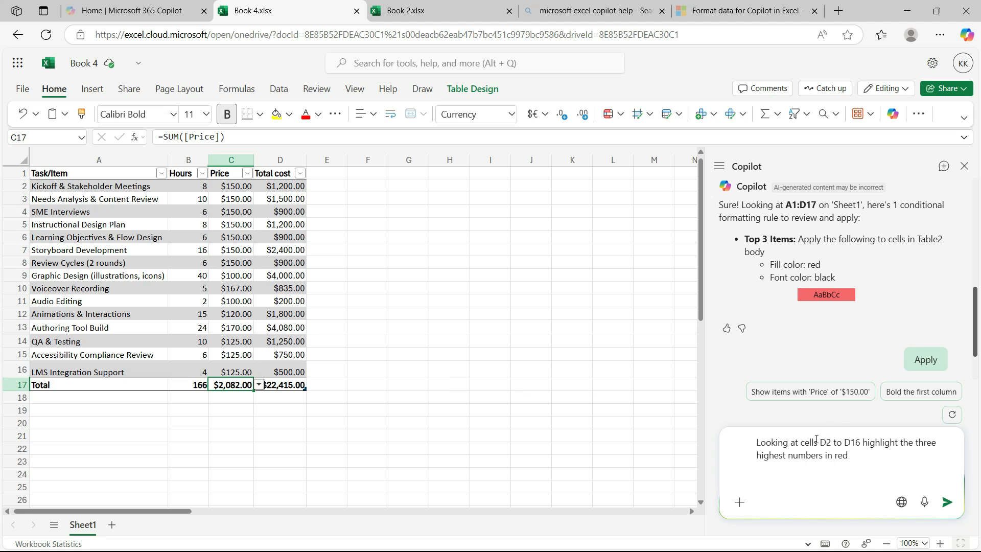
click(947, 501)
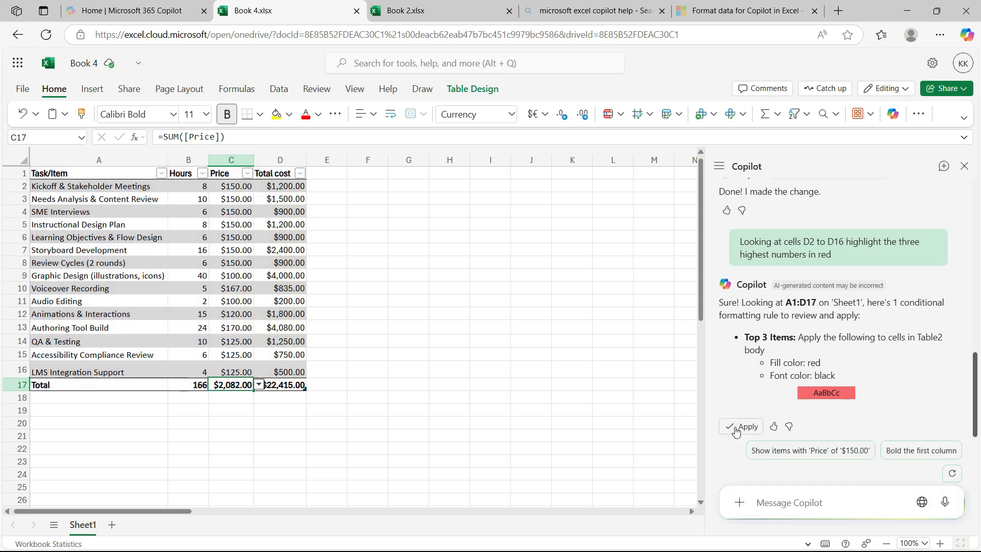
click(740, 426)
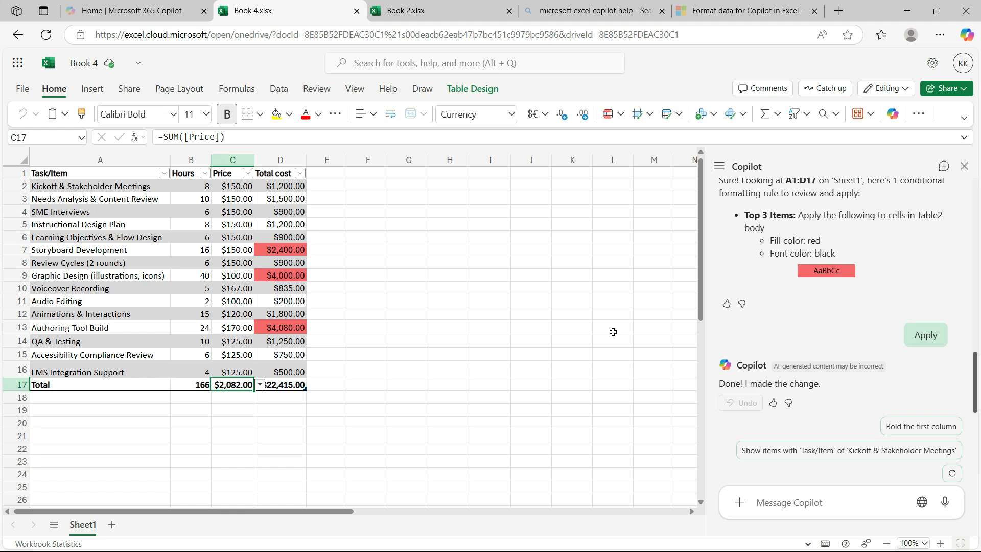
Step: Send Copilot the request "Add a column with a 10% cost increase" and insert its suggested Increased Cost column in column E
click(784, 502)
text(A)
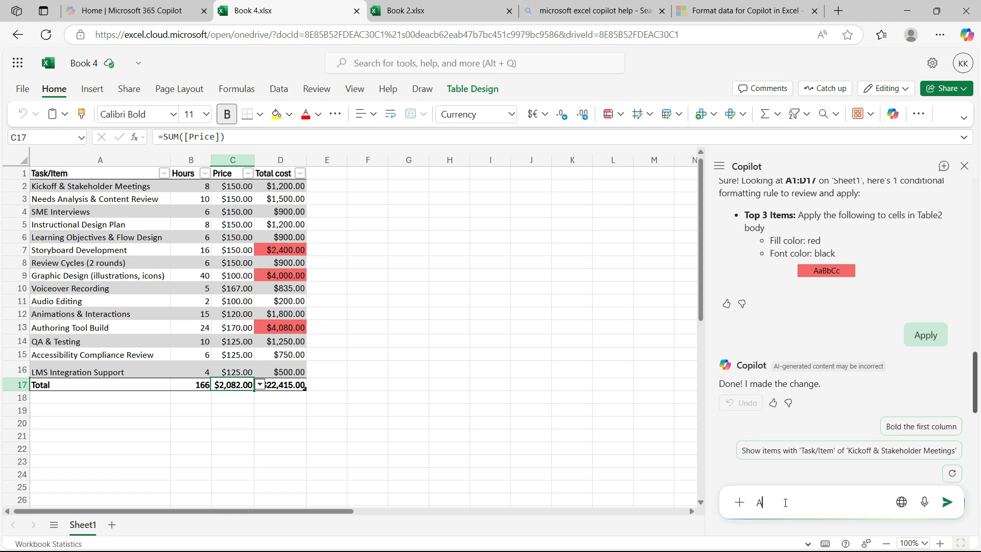
text(dd a column with a 10% cost inc)
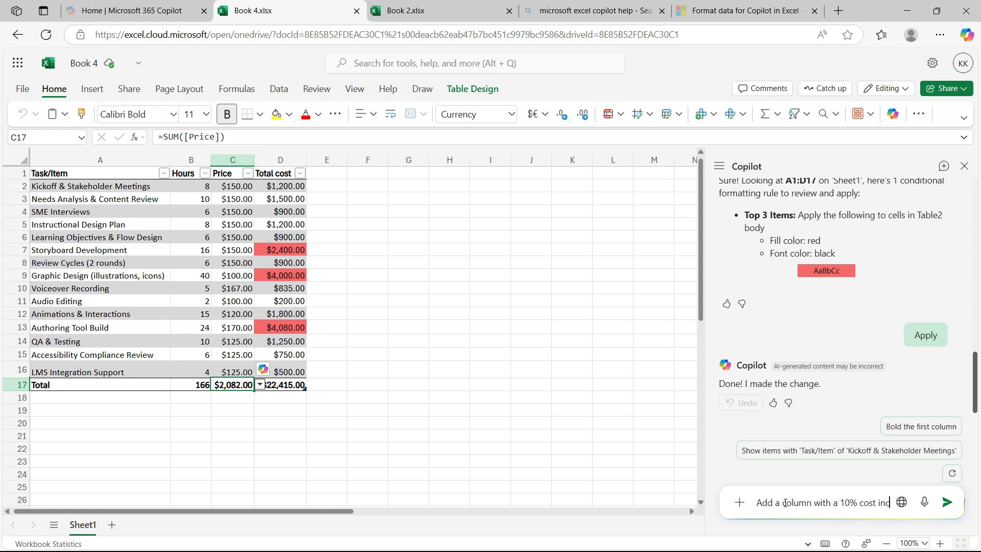
text(rease)
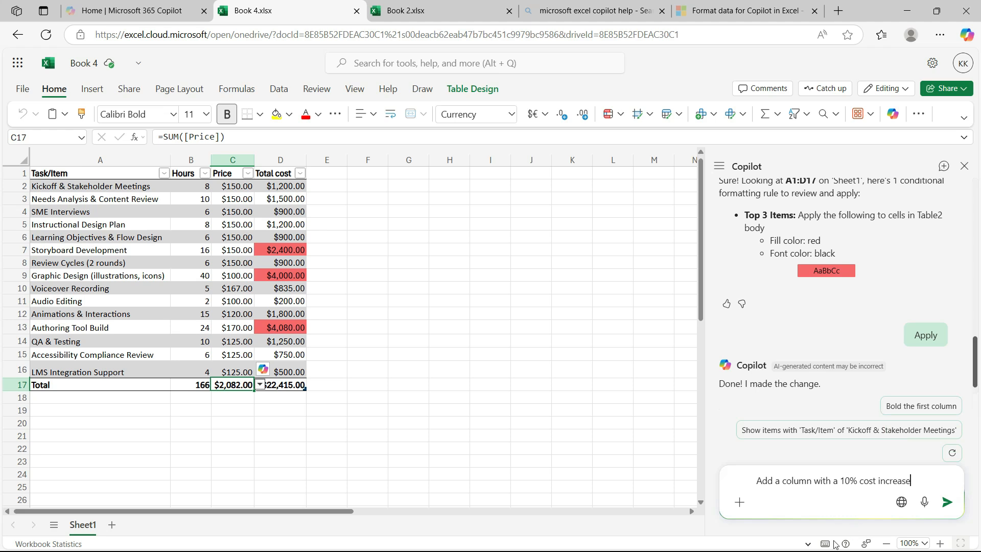
click(949, 501)
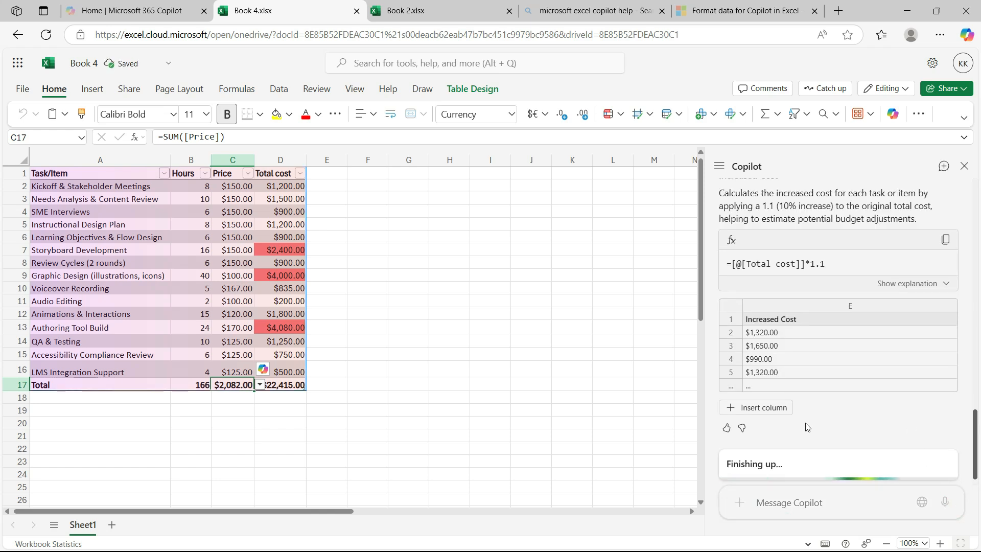
click(759, 408)
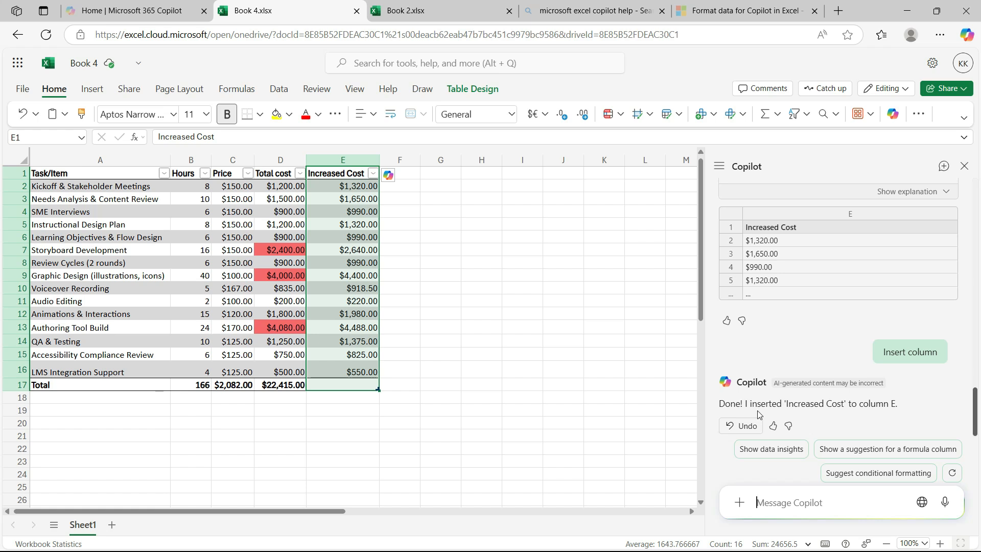
Step: Ask Copilot for data insights and examine the differing hourly rates in the Price column
click(750, 426)
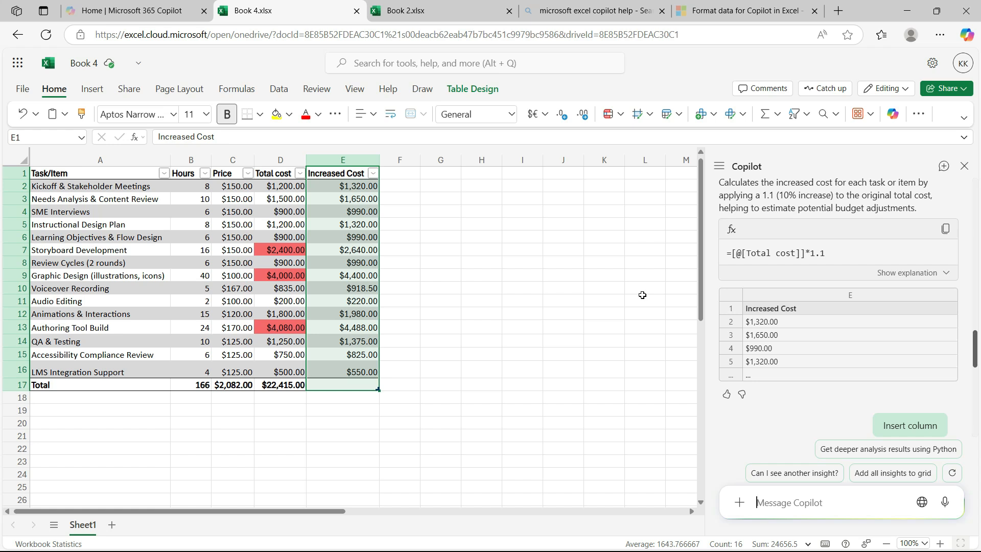
click(230, 186)
click(236, 289)
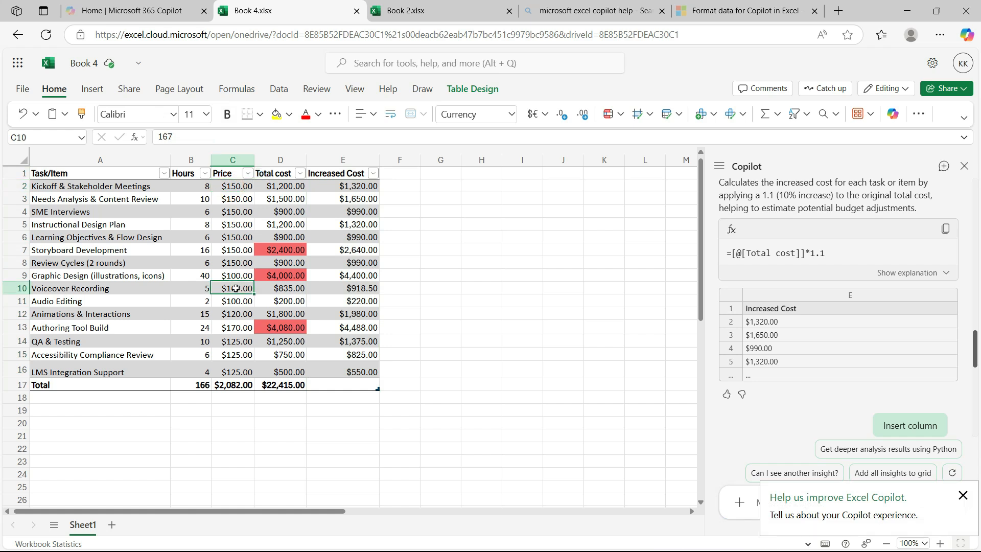
click(235, 301)
click(234, 328)
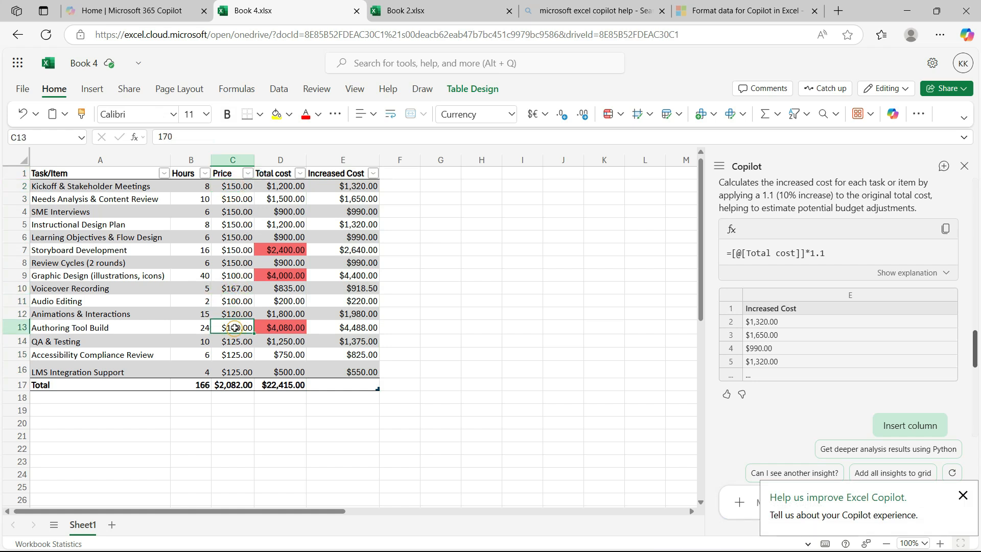
Step: Dismiss the feedback prompt and send Copilot the request "Find the average cost per hour of the project"
click(965, 496)
click(759, 501)
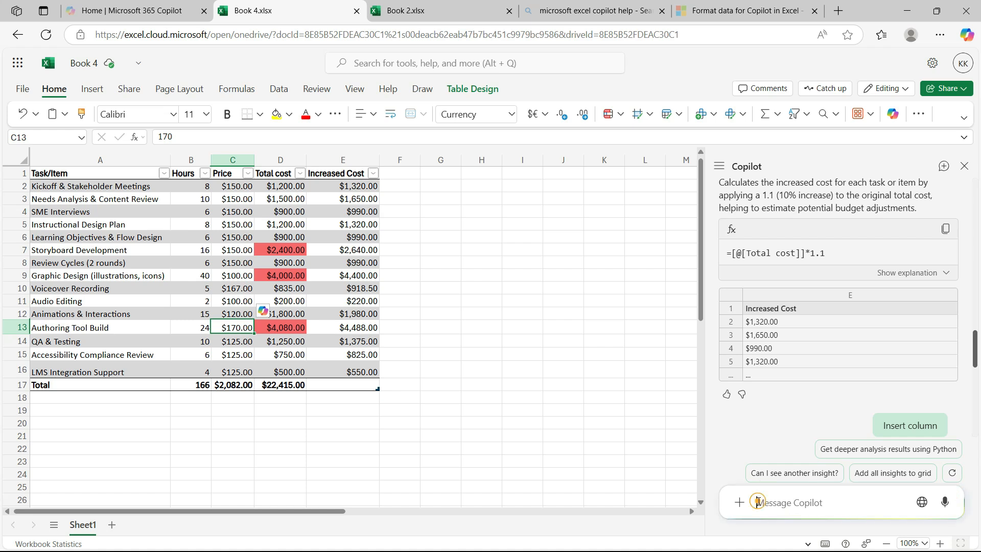
text(Find the a)
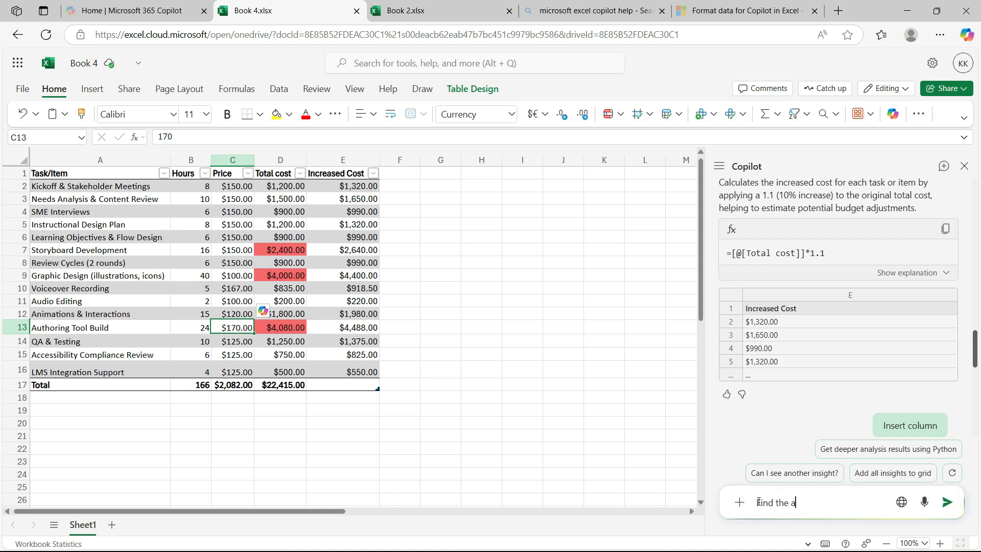
text(verage cost per hour of the project)
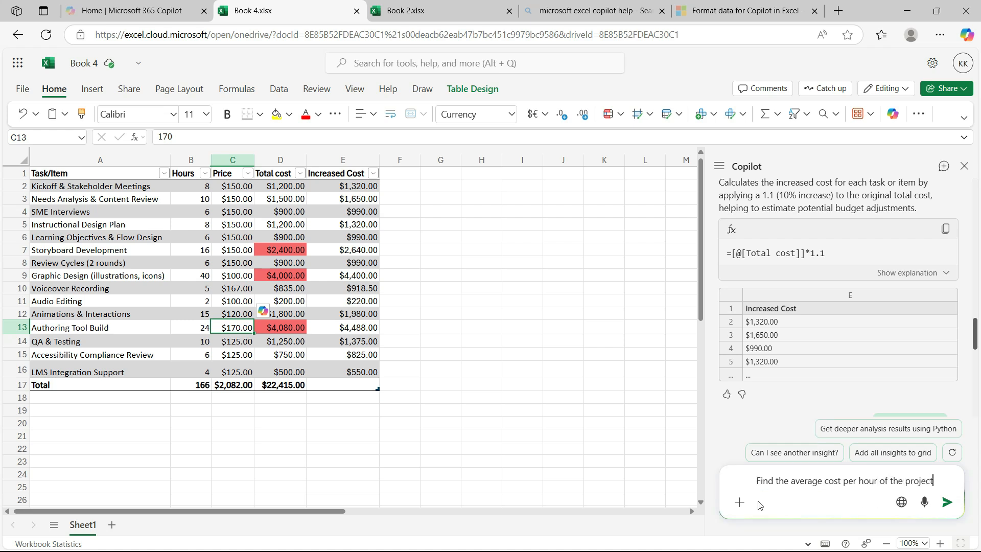
click(946, 502)
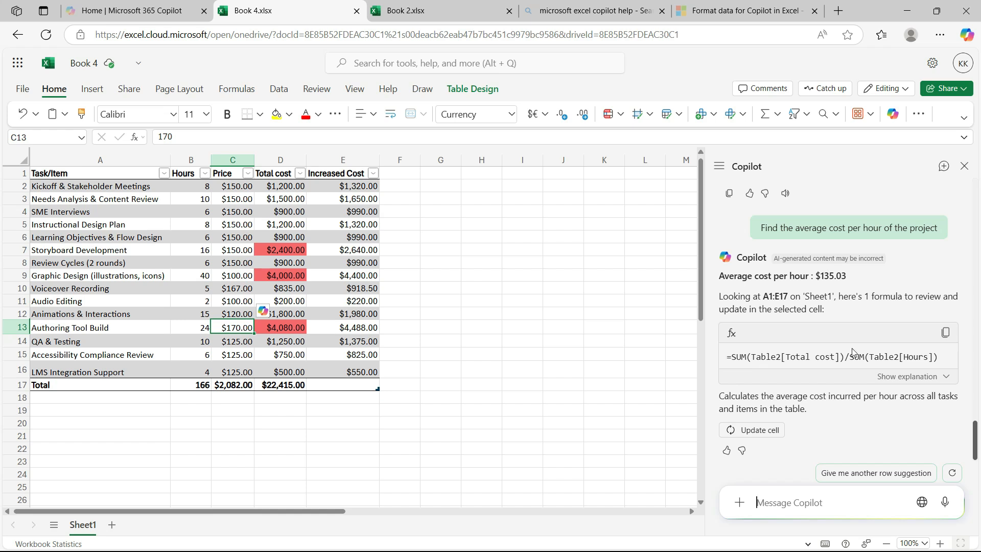
Step: Expand the explanation of Copilot's average cost per hour formula and review how it is calculated
click(903, 378)
scroll(885, 369, down, 2)
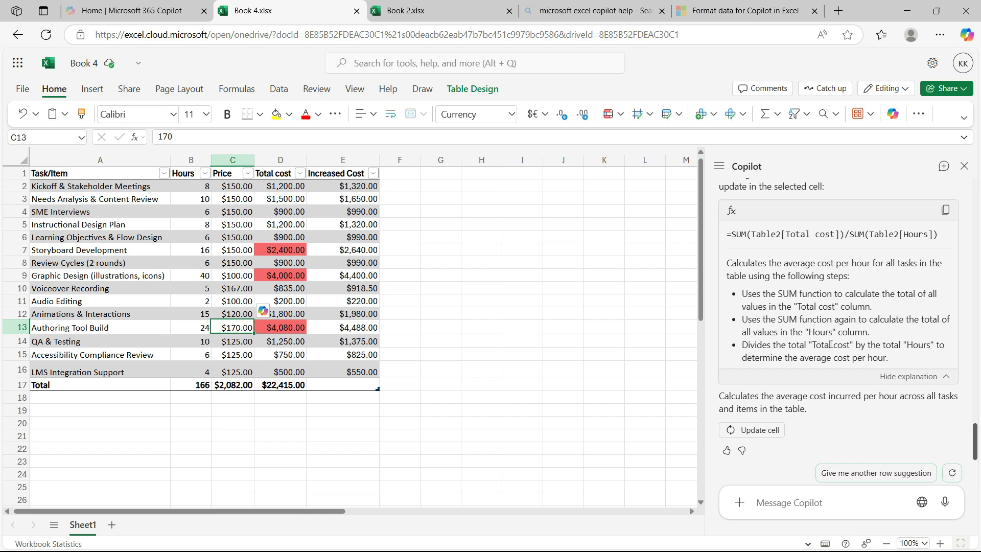
scroll(830, 344, up, 3)
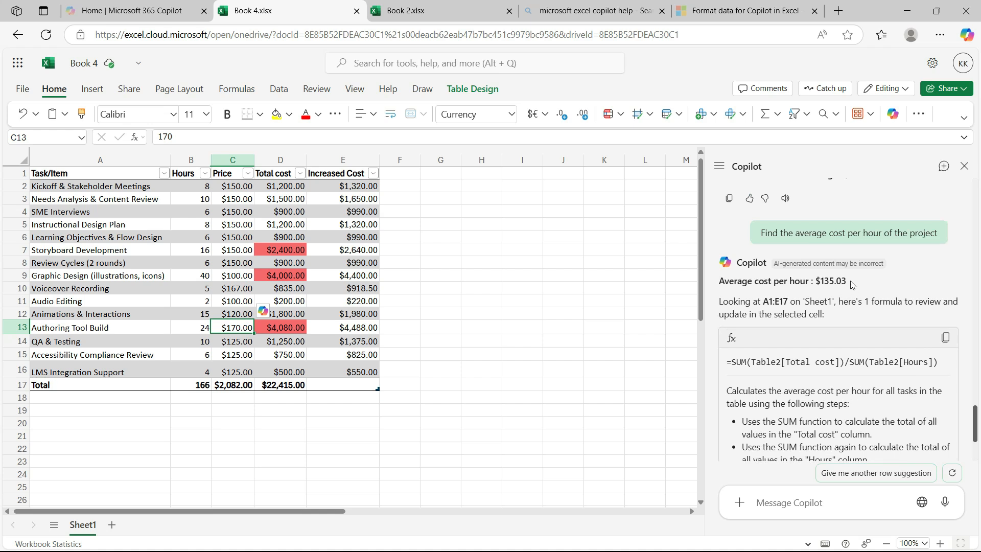
scroll(844, 285, down, 2)
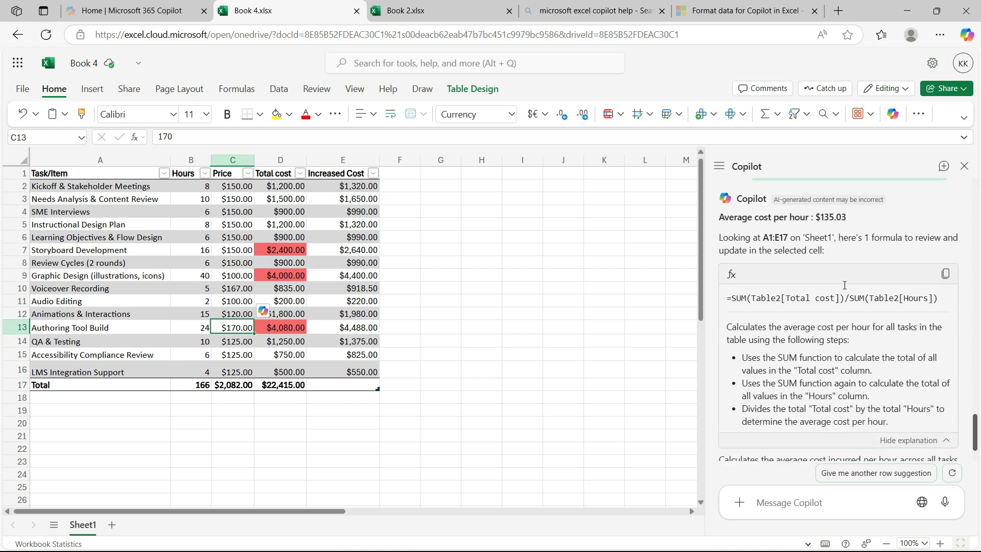